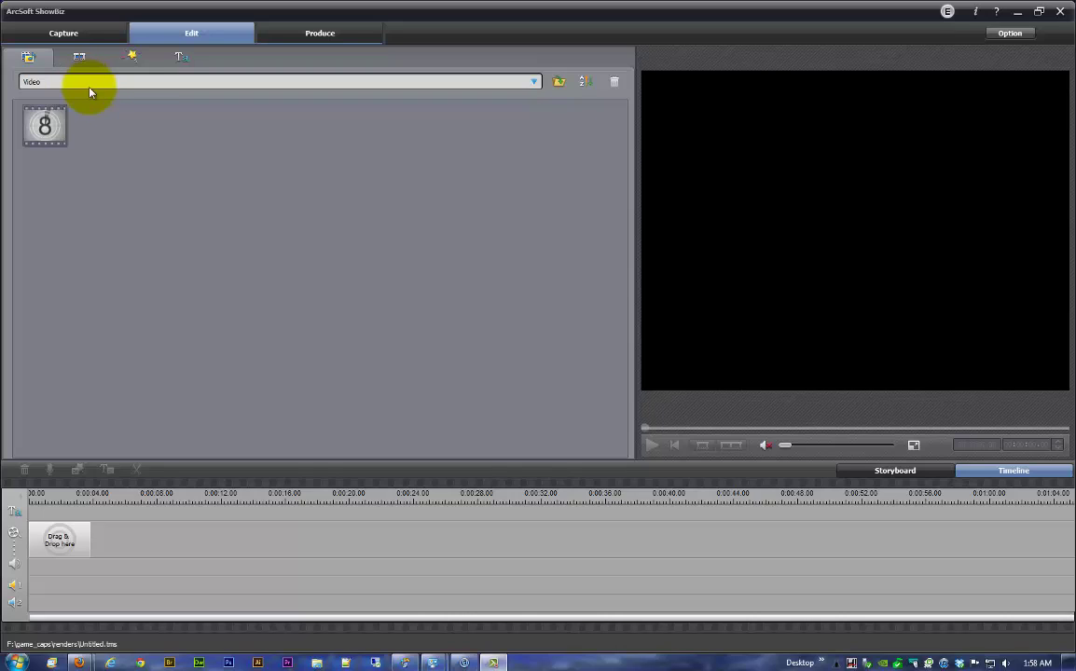
- Start a new project and create an empty album named 'Part2 of 4'
{"action": "left_click", "coordinate": [1003, 33]}
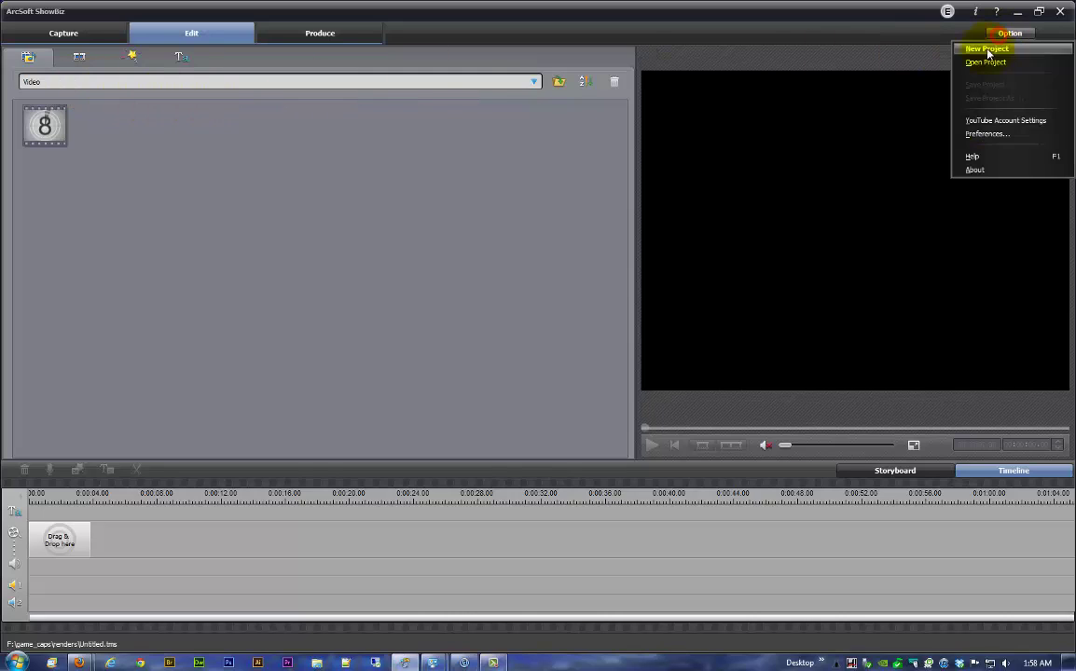
{"action": "left_click", "coordinate": [989, 55]}
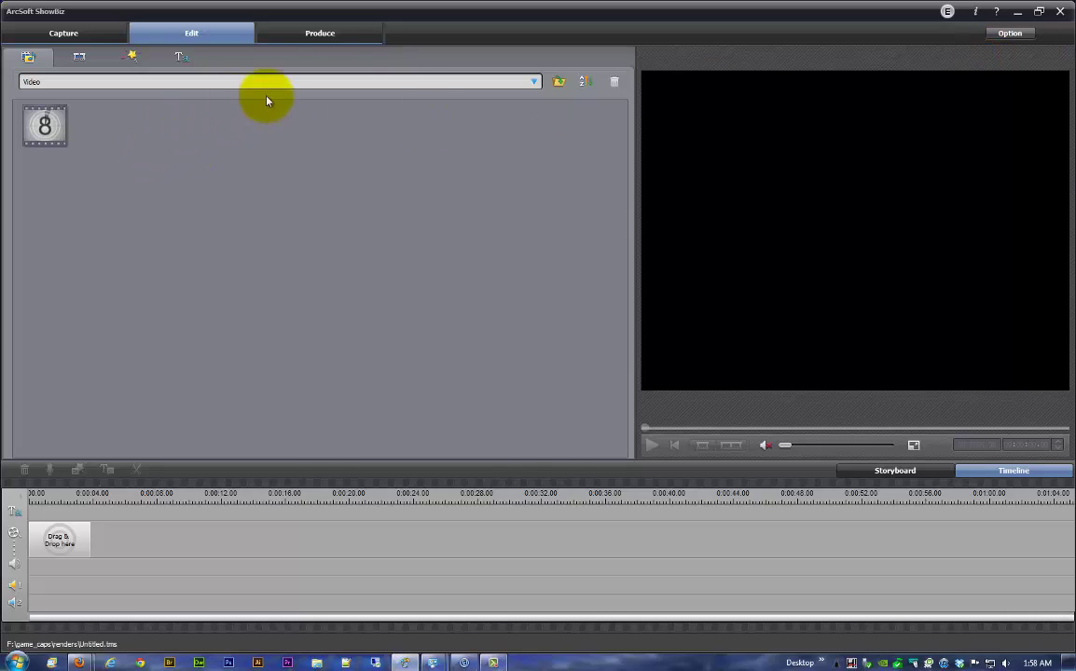
{"action": "left_click", "coordinate": [534, 81]}
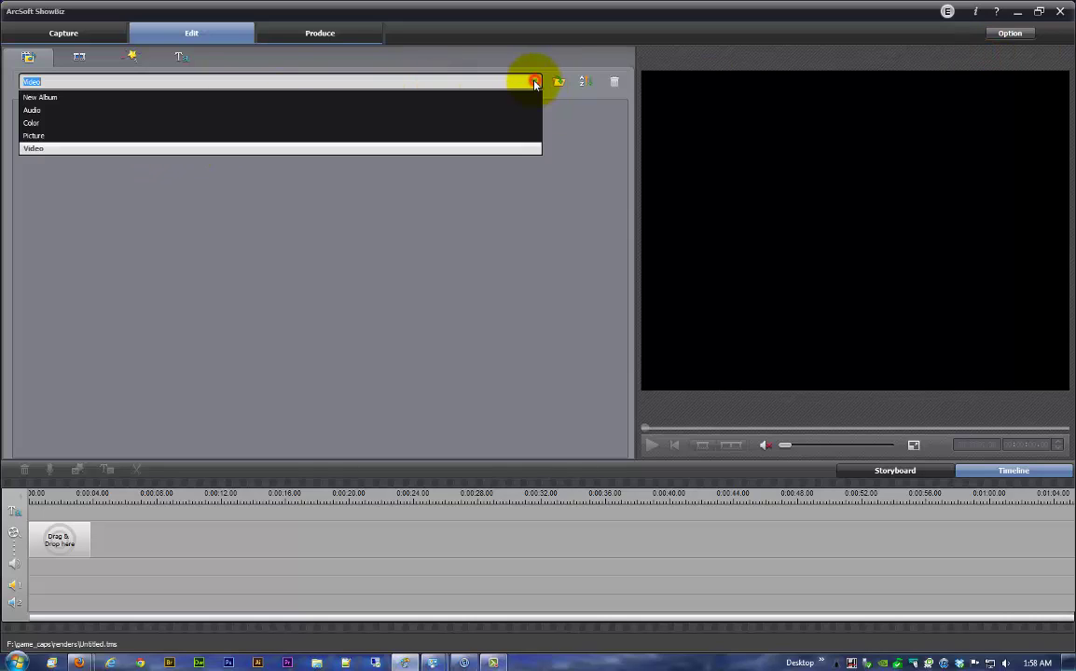
{"action": "left_click", "coordinate": [469, 99]}
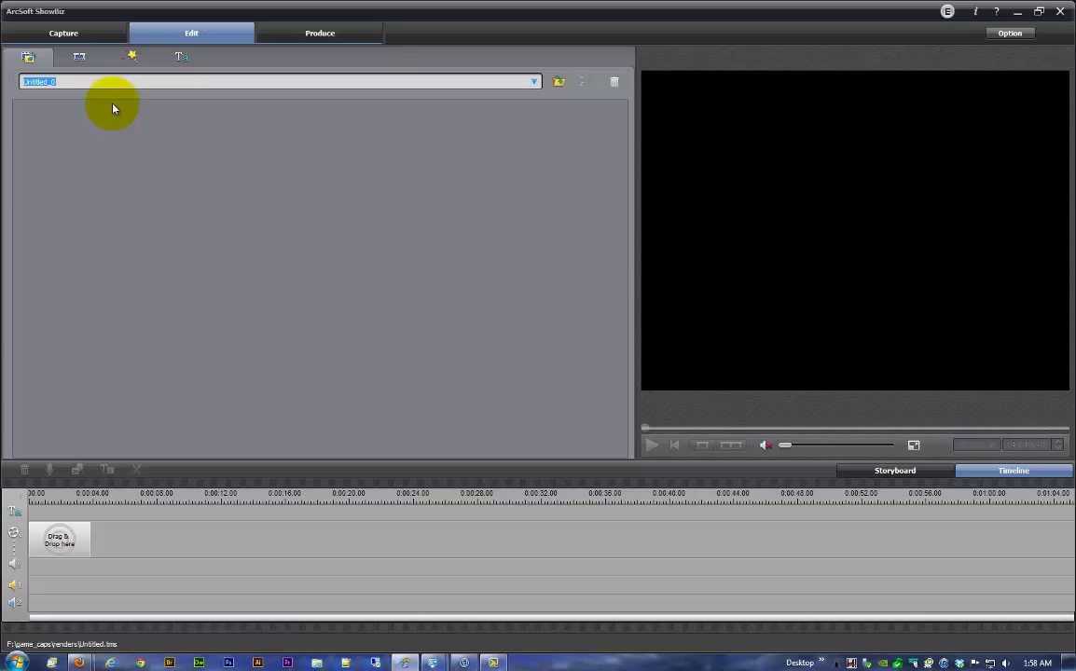
{"action": "type", "text": "Part2 of 4"}
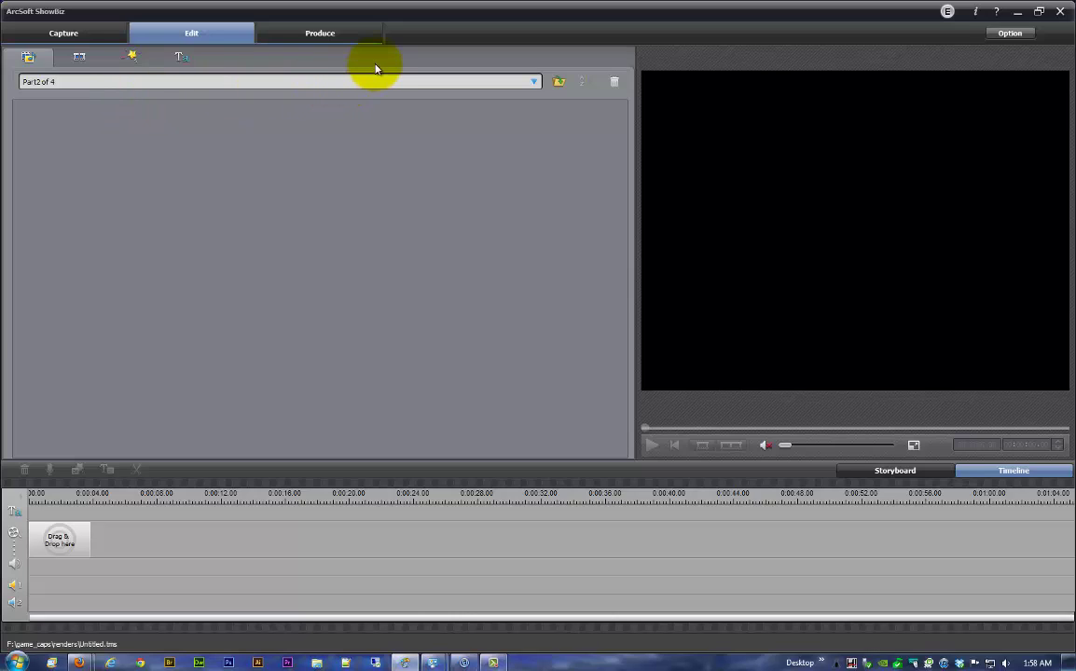
- Import intro-img.jpg and the WAV audio file into the Part2 of 4 album
{"action": "left_click", "coordinate": [554, 85]}
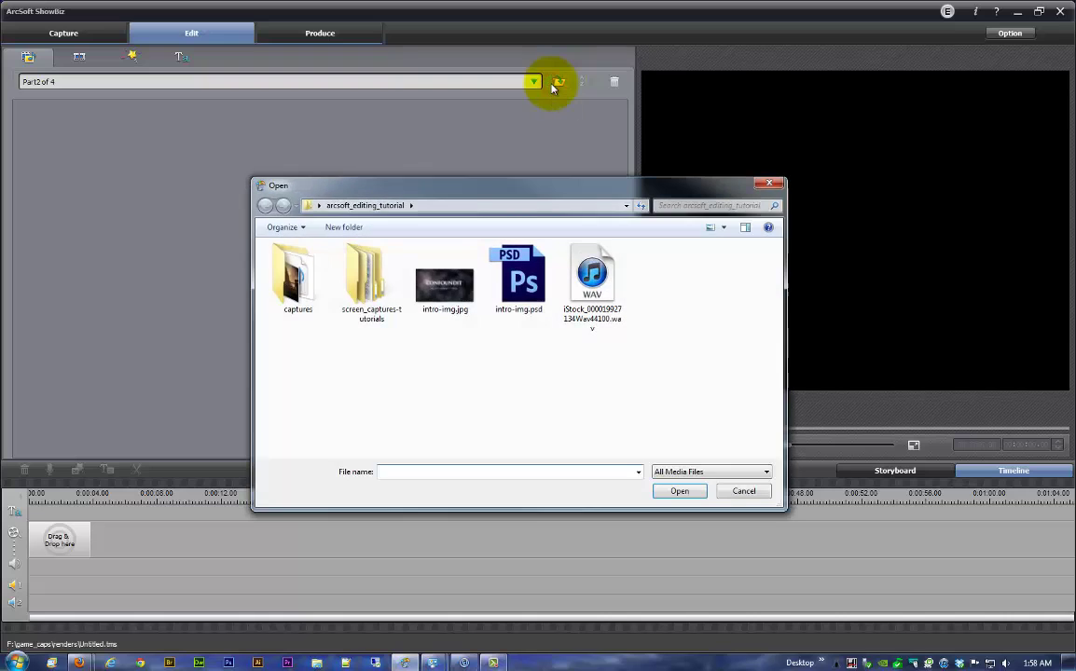
{"action": "left_click_drag", "start_coordinate": [443, 183], "coordinate": [574, 140]}
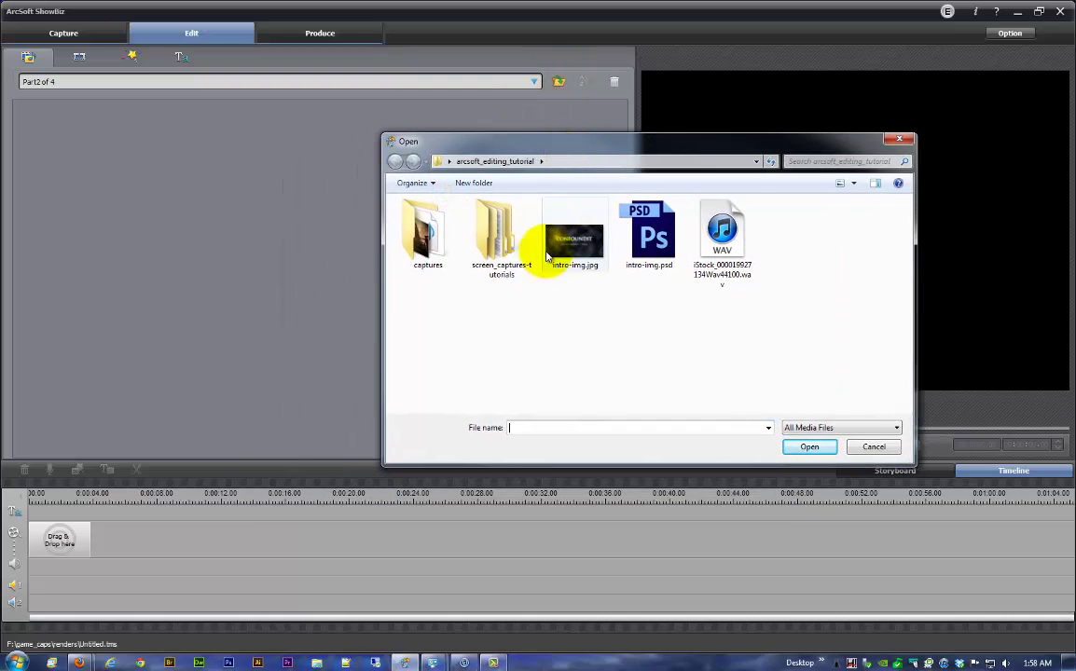
{"action": "left_click_drag", "start_coordinate": [571, 238], "coordinate": [113, 228]}
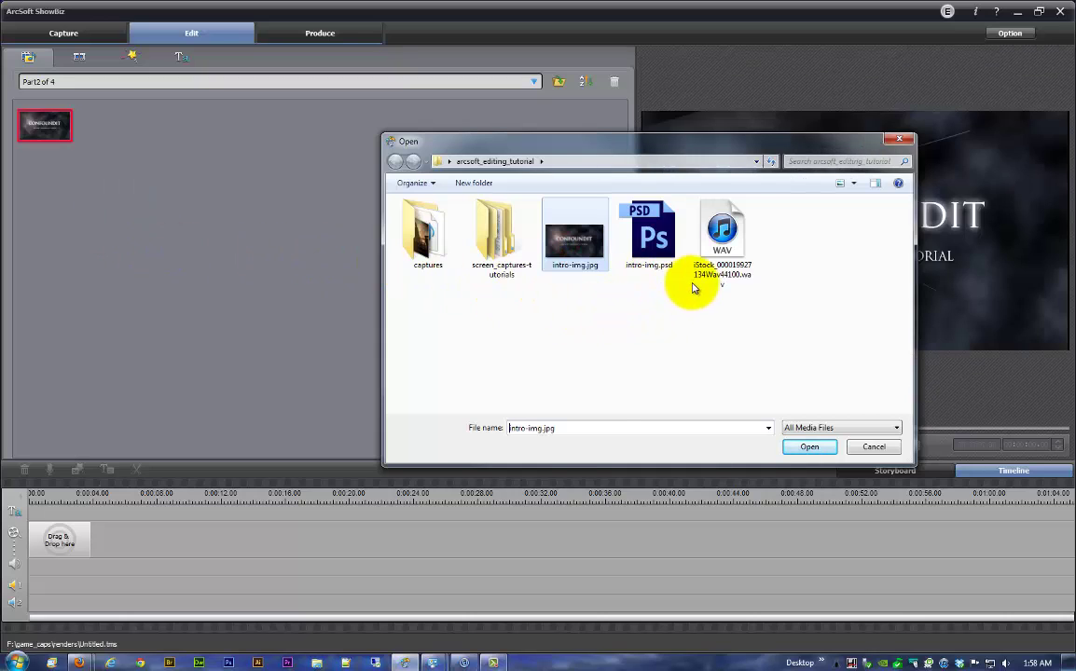
{"action": "left_click_drag", "start_coordinate": [732, 245], "coordinate": [224, 186]}
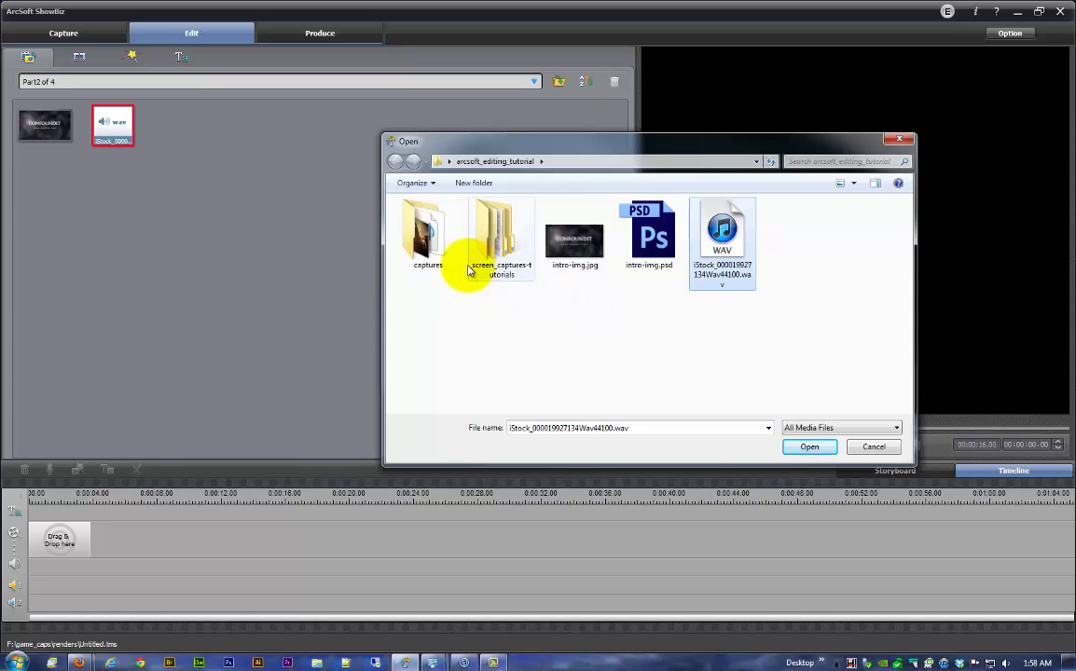
- Add the four MP4 captures from the captures folder, then select the intro image
{"action": "left_click", "coordinate": [436, 252]}
{"action": "double_click", "coordinate": [436, 252]}
{"action": "left_click_drag", "start_coordinate": [726, 228], "coordinate": [341, 326]}
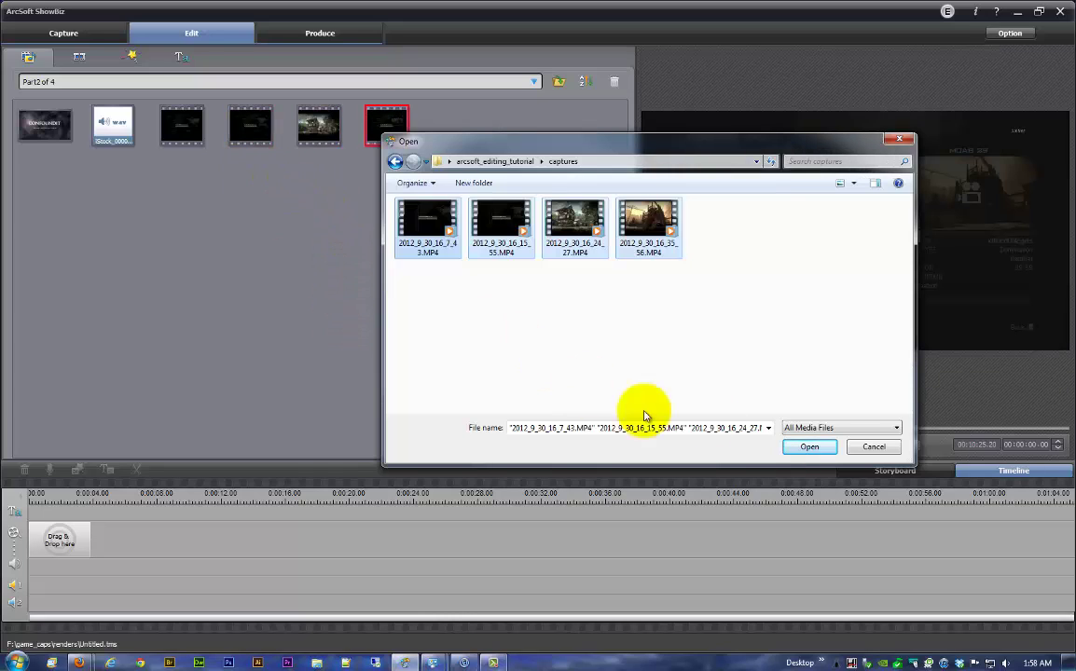
{"action": "left_click", "coordinate": [808, 447]}
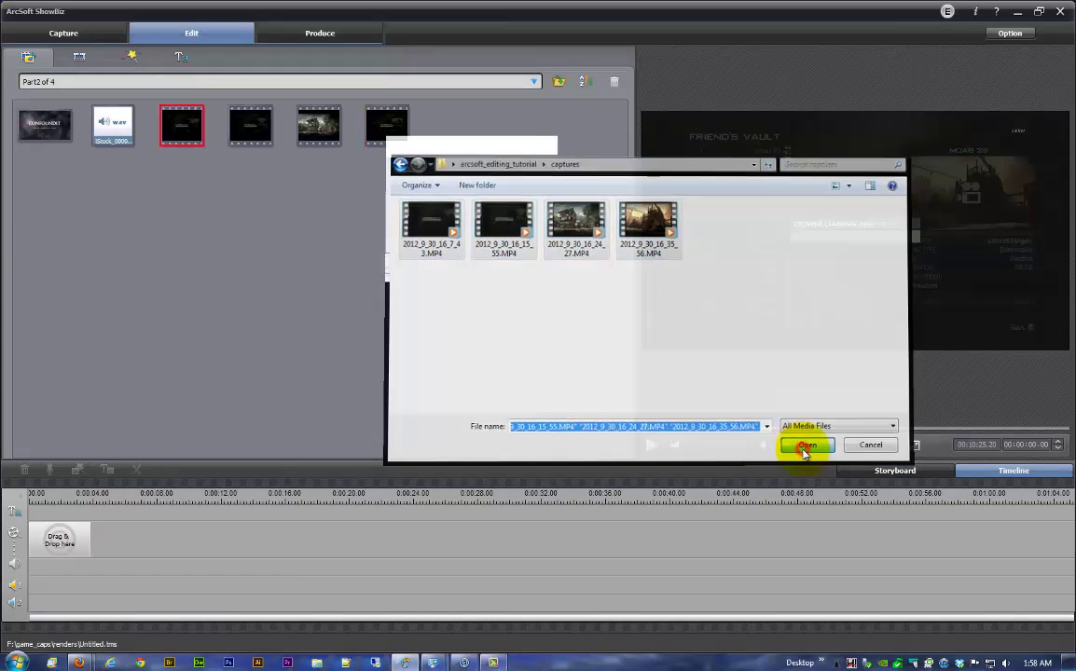
{"action": "left_click", "coordinate": [1007, 32]}
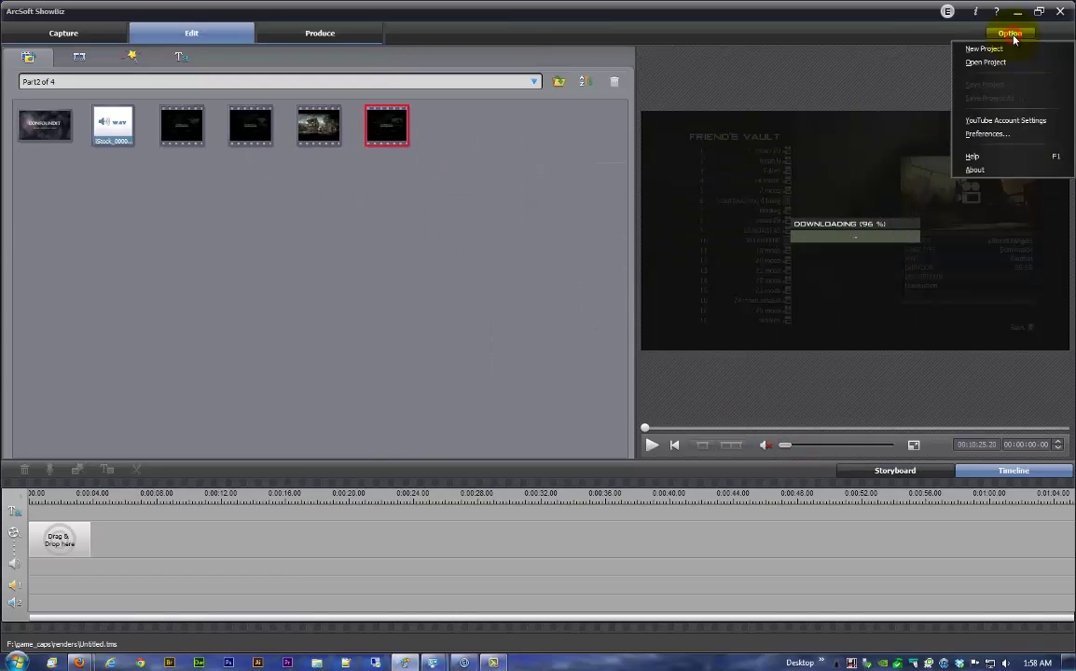
{"action": "left_click", "coordinate": [216, 207]}
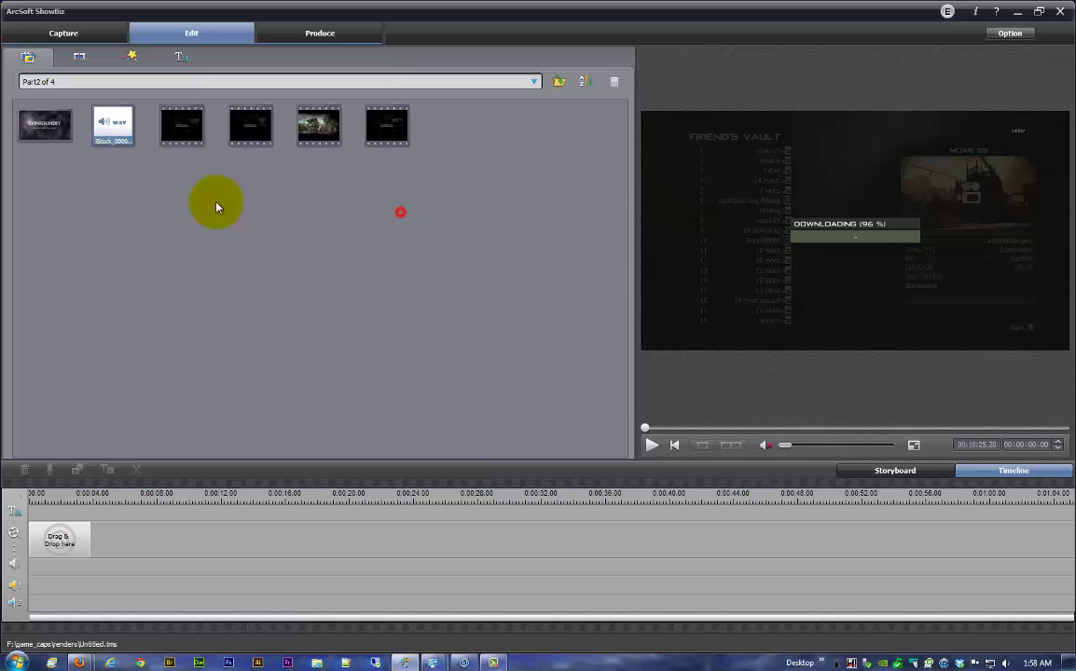
- Place intro-img.jpg at the timeline start and save over Desktop\arcsoft_editing_tutorial\tutorial.tms
{"action": "left_click_drag", "start_coordinate": [44, 124], "coordinate": [41, 546]}
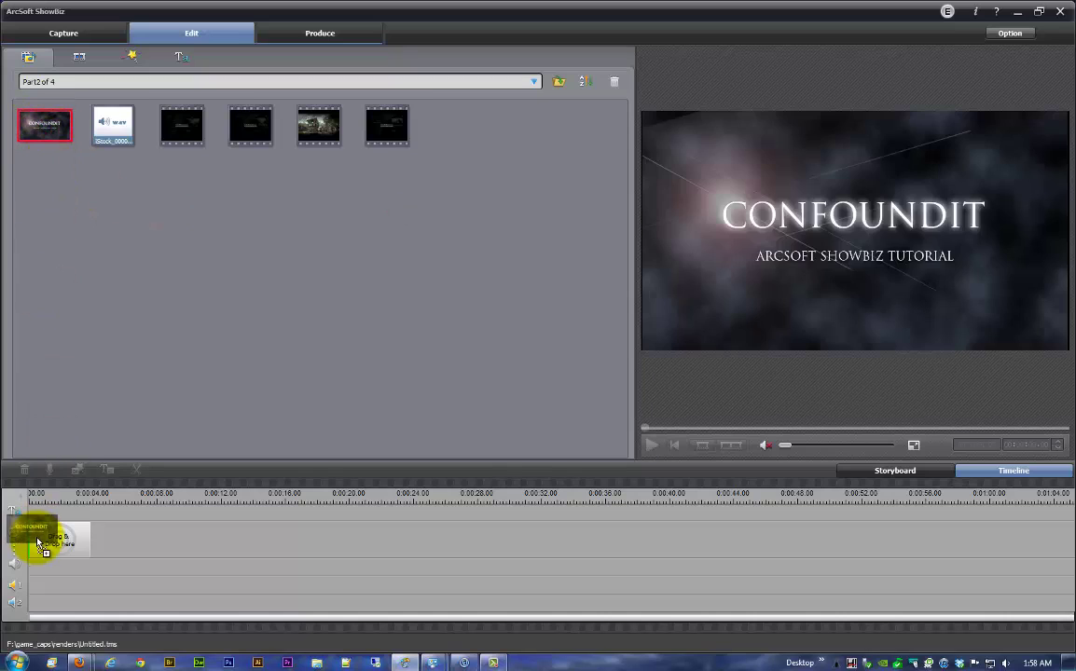
{"action": "left_click", "coordinate": [1011, 35]}
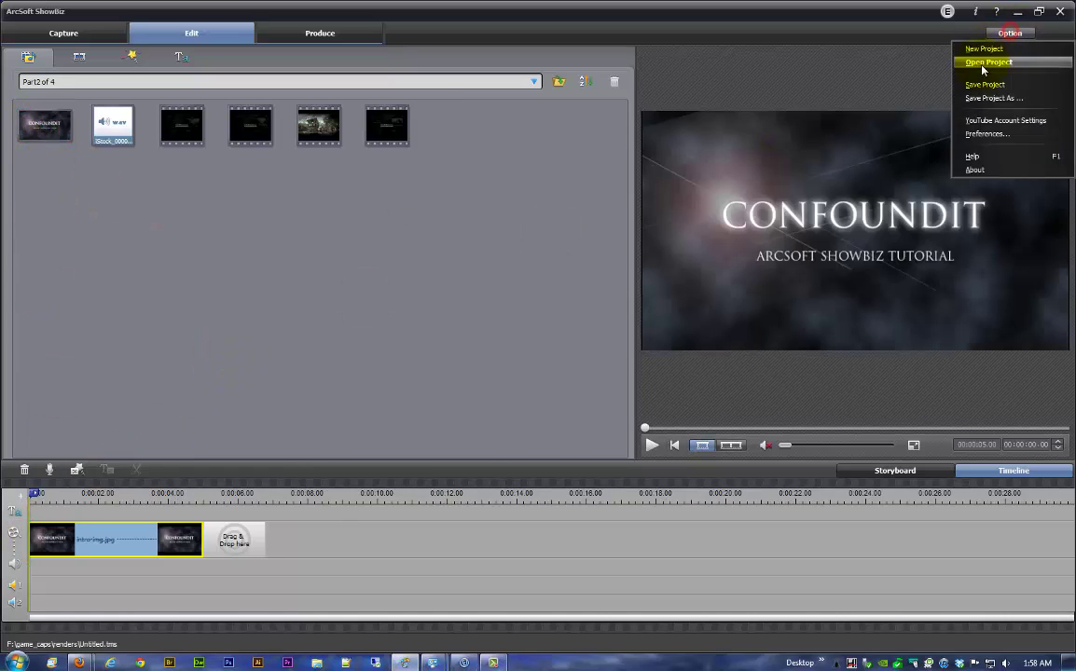
{"action": "left_click", "coordinate": [975, 85]}
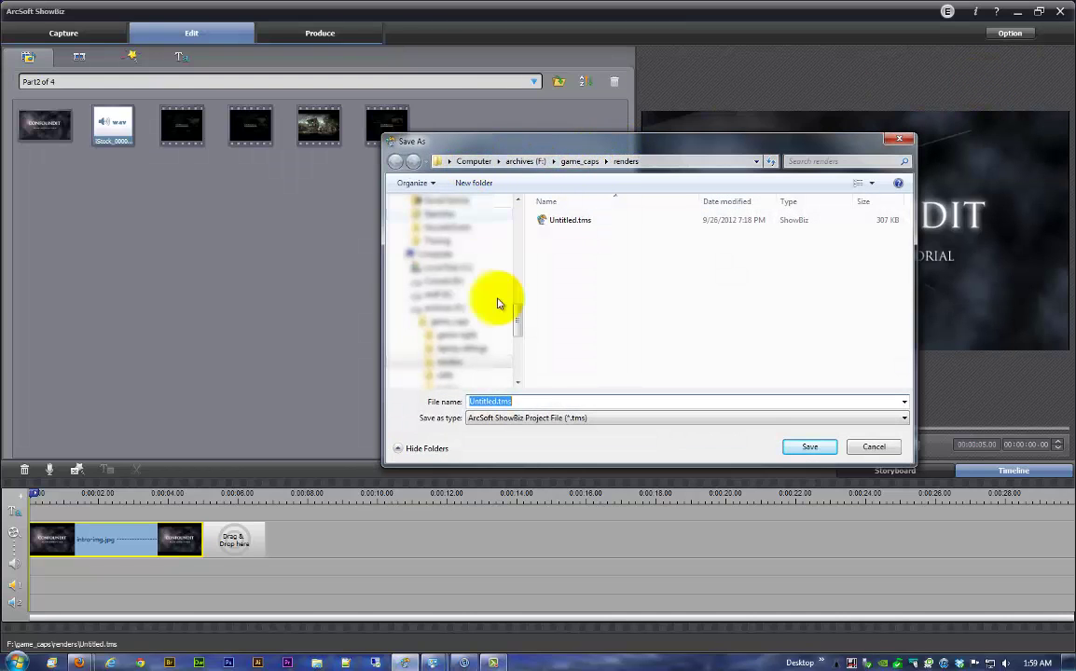
{"action": "left_click_drag", "start_coordinate": [516, 315], "coordinate": [517, 216]}
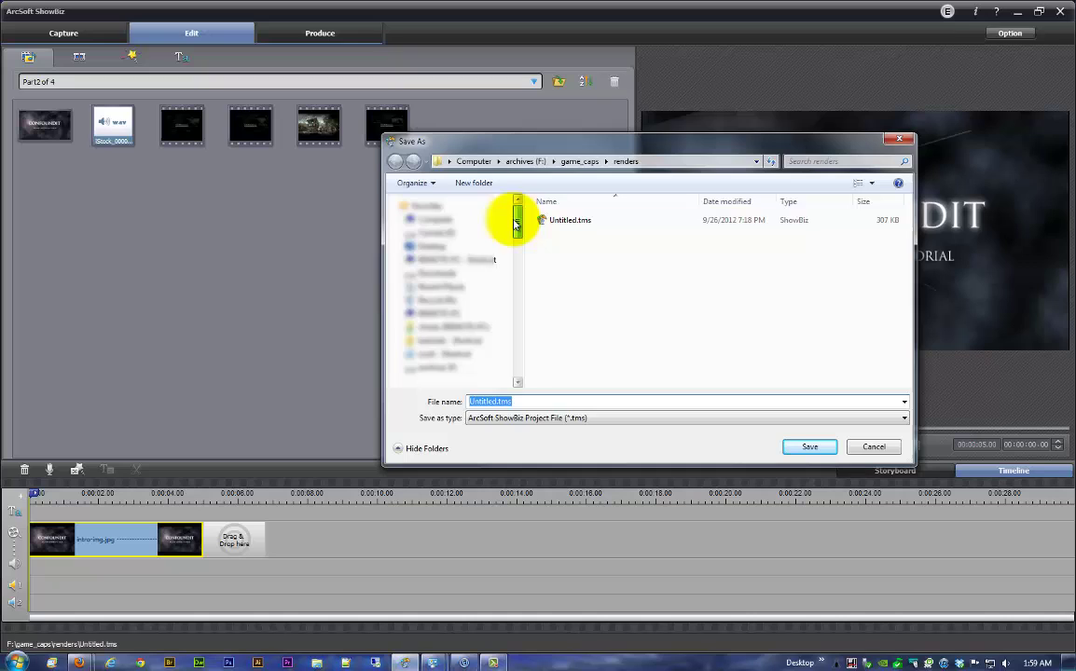
{"action": "left_click", "coordinate": [456, 247]}
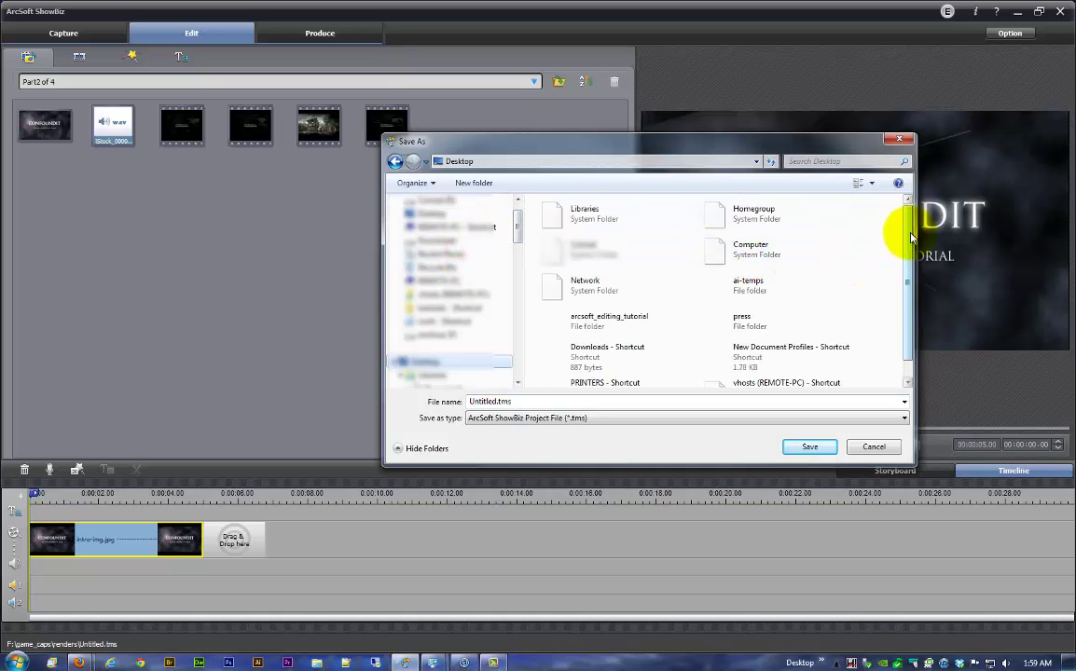
{"action": "double_click", "coordinate": [613, 320]}
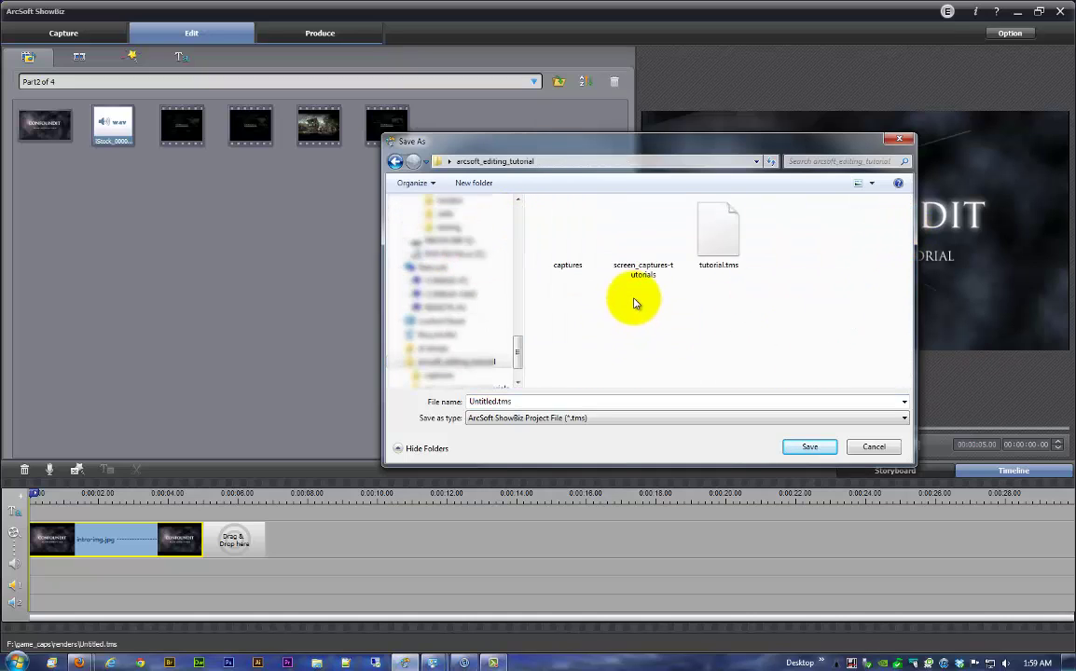
{"action": "double_click", "coordinate": [722, 235]}
{"action": "left_click", "coordinate": [573, 334]}
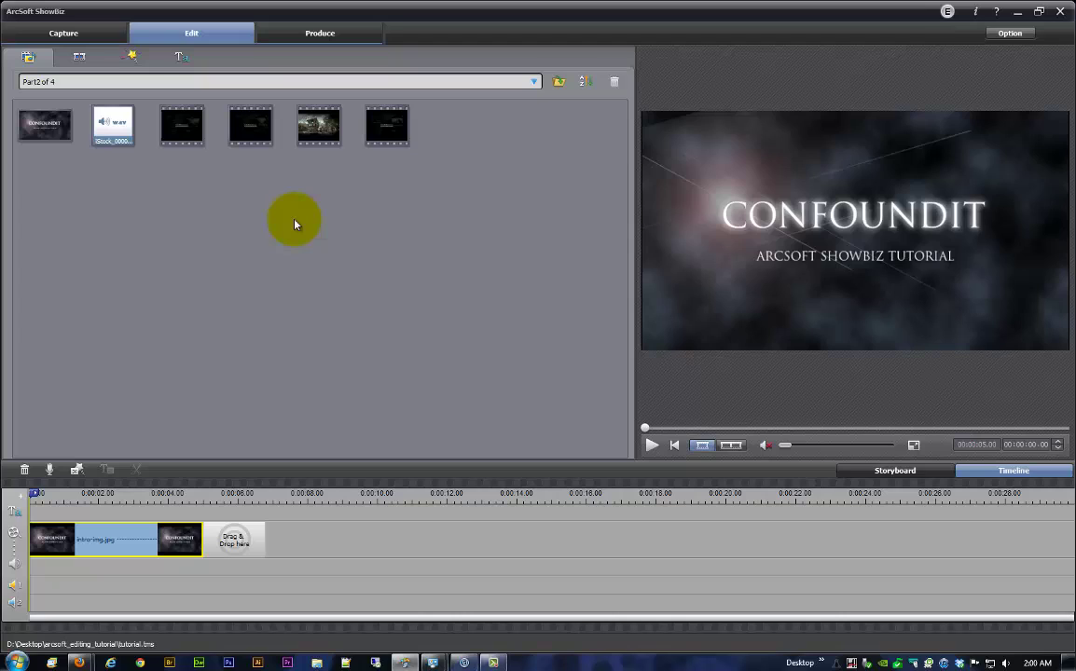
- Show the Option menu with its New, Open and Save project commands
{"action": "left_click", "coordinate": [1007, 33]}
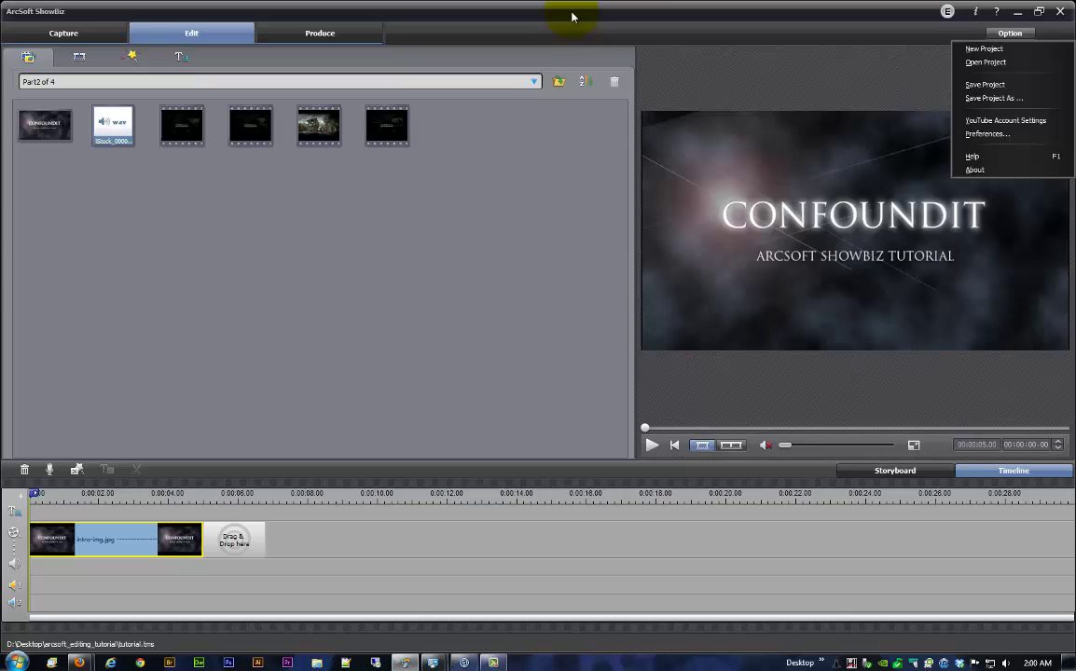
- Dismiss the Option menu without choosing any command
{"action": "left_click", "coordinate": [523, 14]}
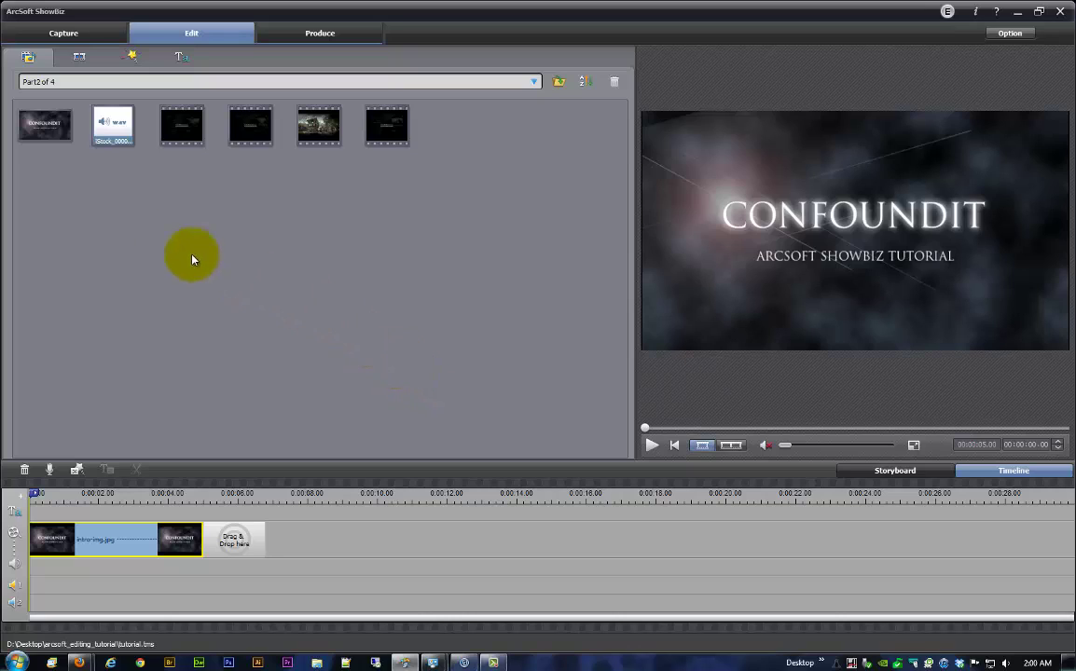
- Switch the album view from Part2 of 4 to the Audio album
{"action": "left_click", "coordinate": [58, 82]}
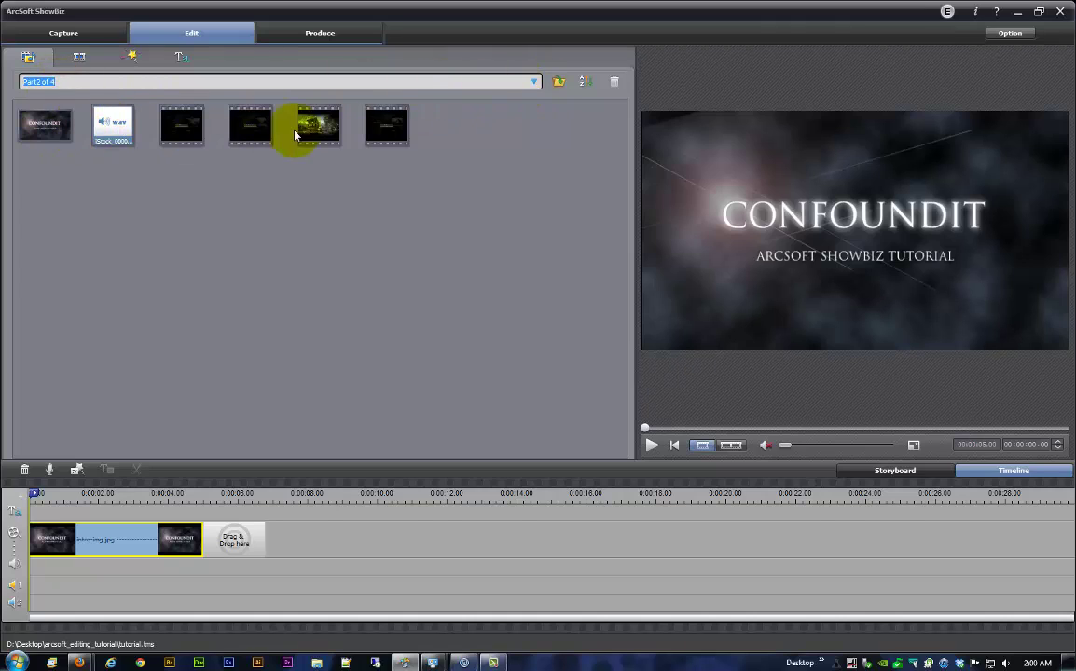
{"action": "left_click", "coordinate": [534, 82]}
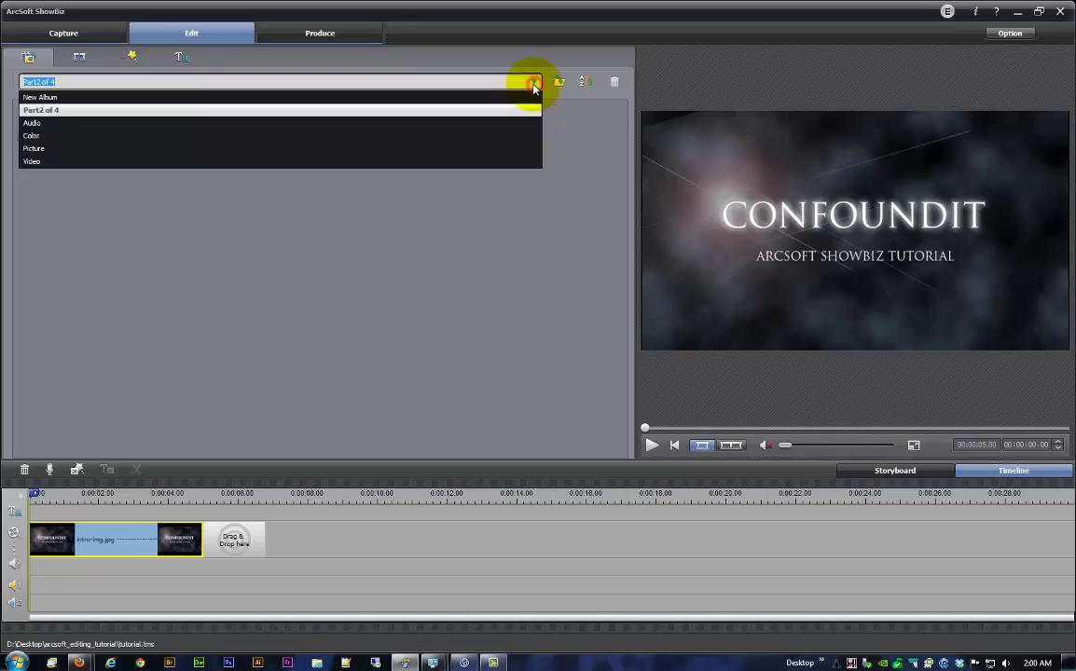
{"action": "left_click", "coordinate": [457, 123]}
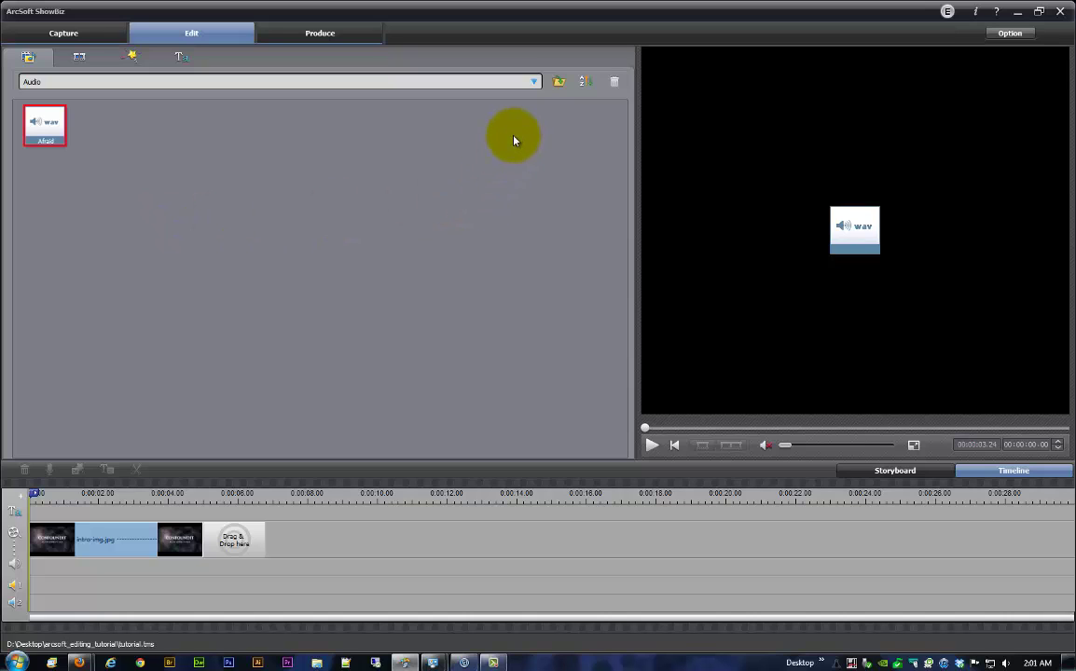
{"action": "left_click", "coordinate": [558, 82]}
{"action": "left_click", "coordinate": [495, 163]}
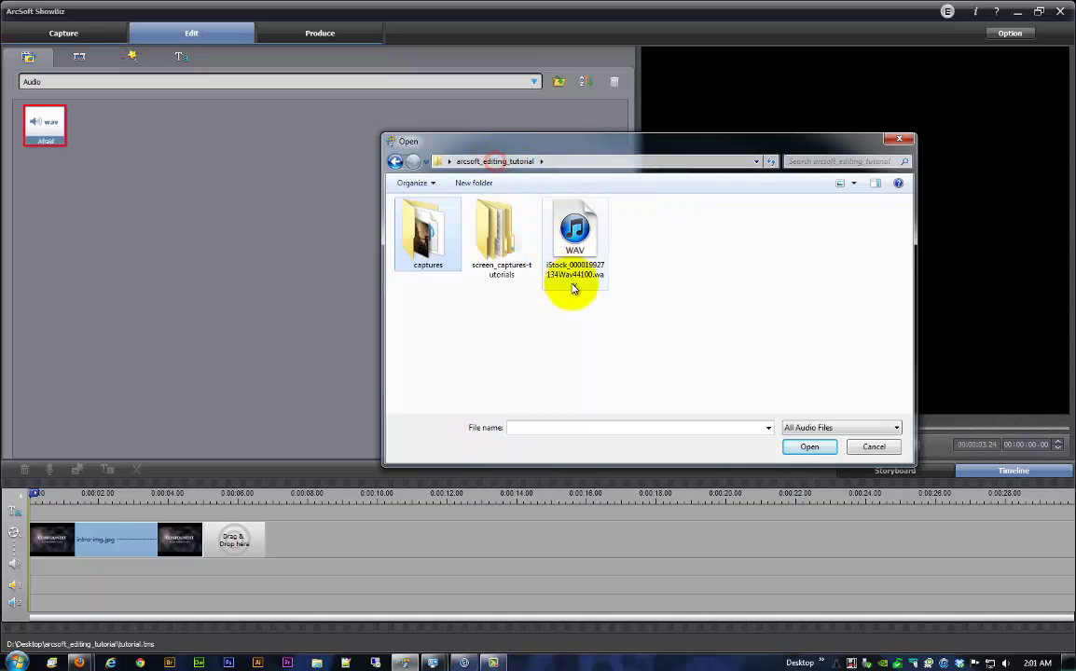
{"action": "double_click", "coordinate": [575, 245]}
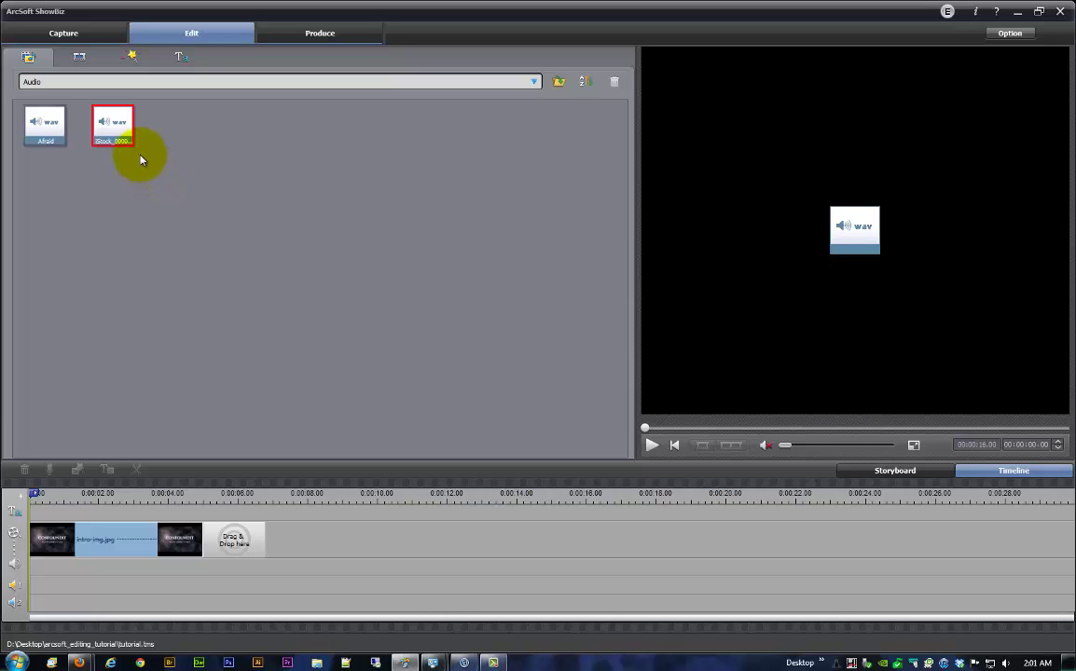
{"action": "left_click", "coordinate": [536, 82]}
- Switch to the empty Picture album and import intro-img.jpg into it
{"action": "left_click", "coordinate": [390, 138]}
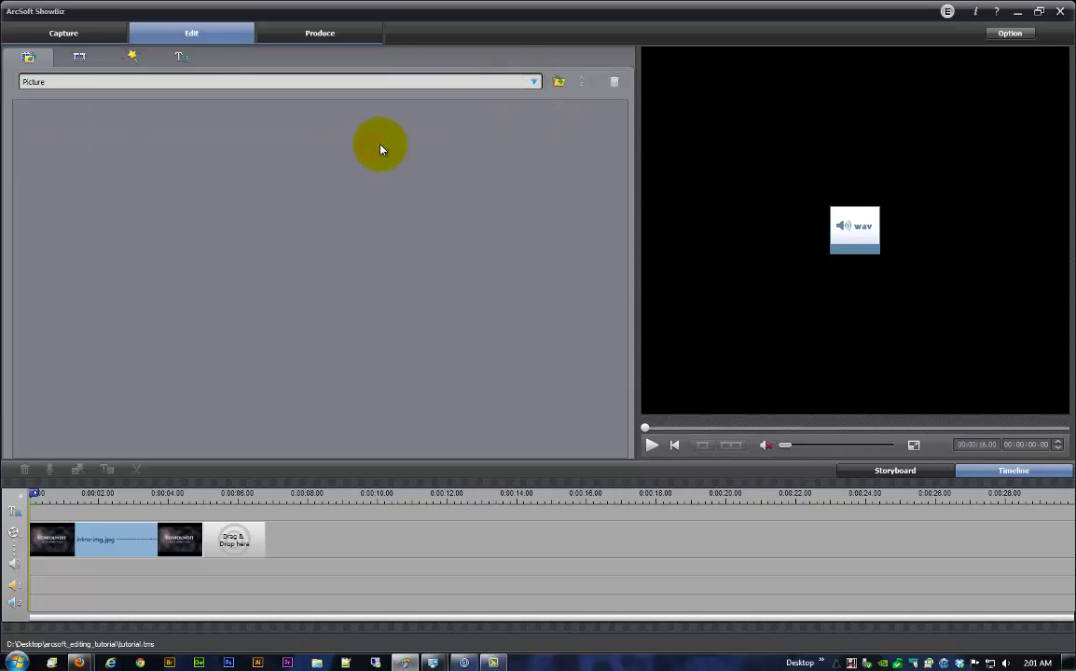
{"action": "left_click", "coordinate": [558, 83]}
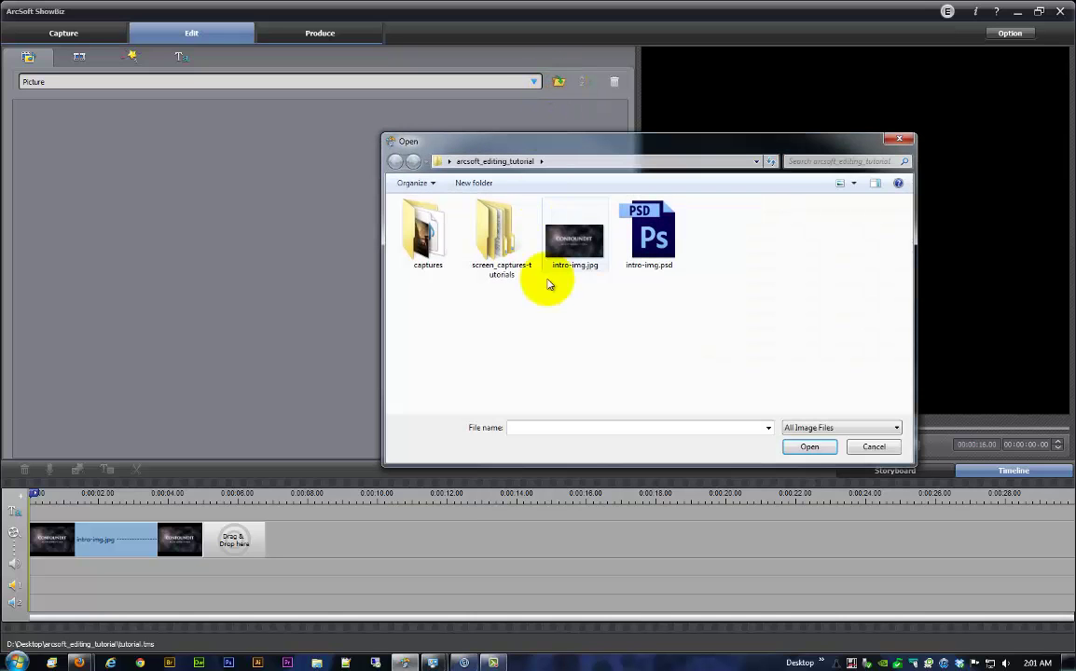
{"action": "double_click", "coordinate": [570, 241]}
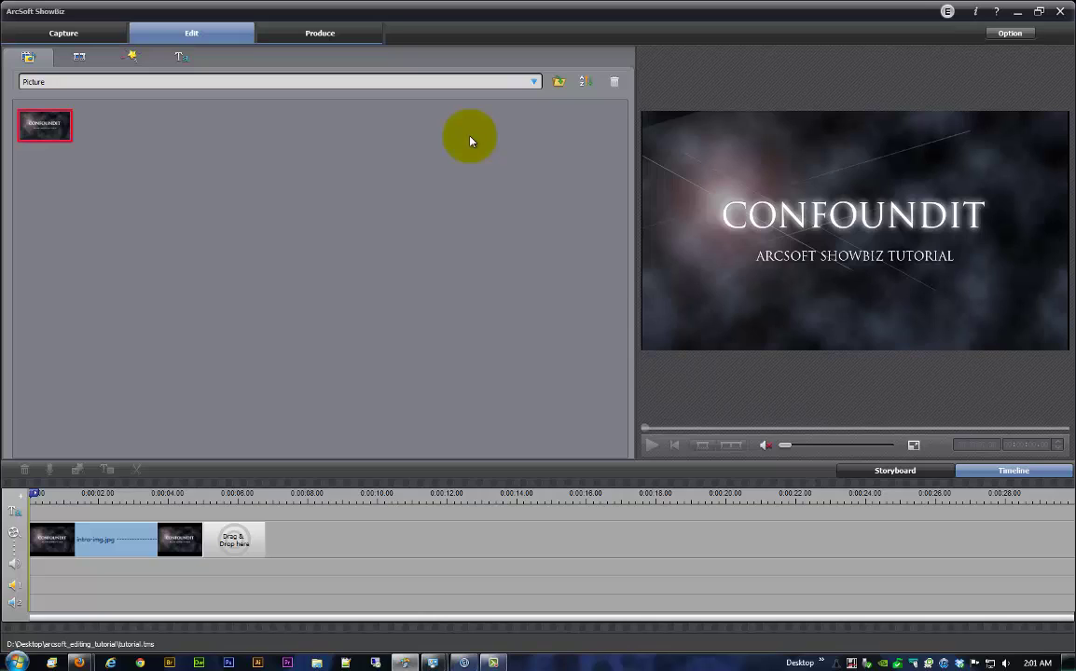
{"action": "right_click", "coordinate": [41, 137]}
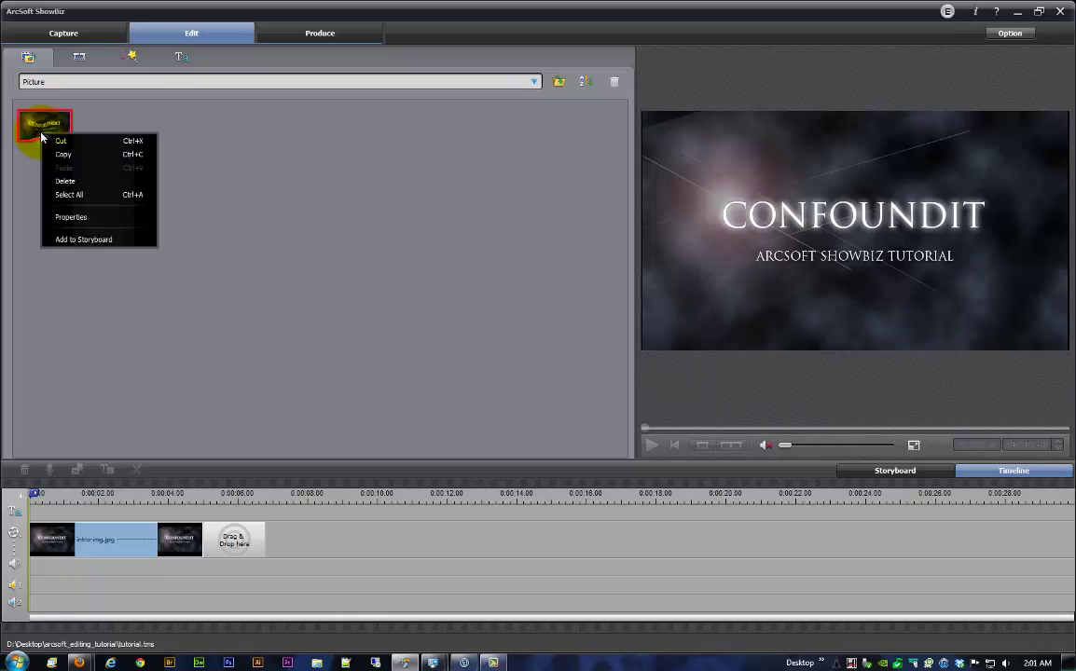
{"action": "left_click", "coordinate": [392, 164]}
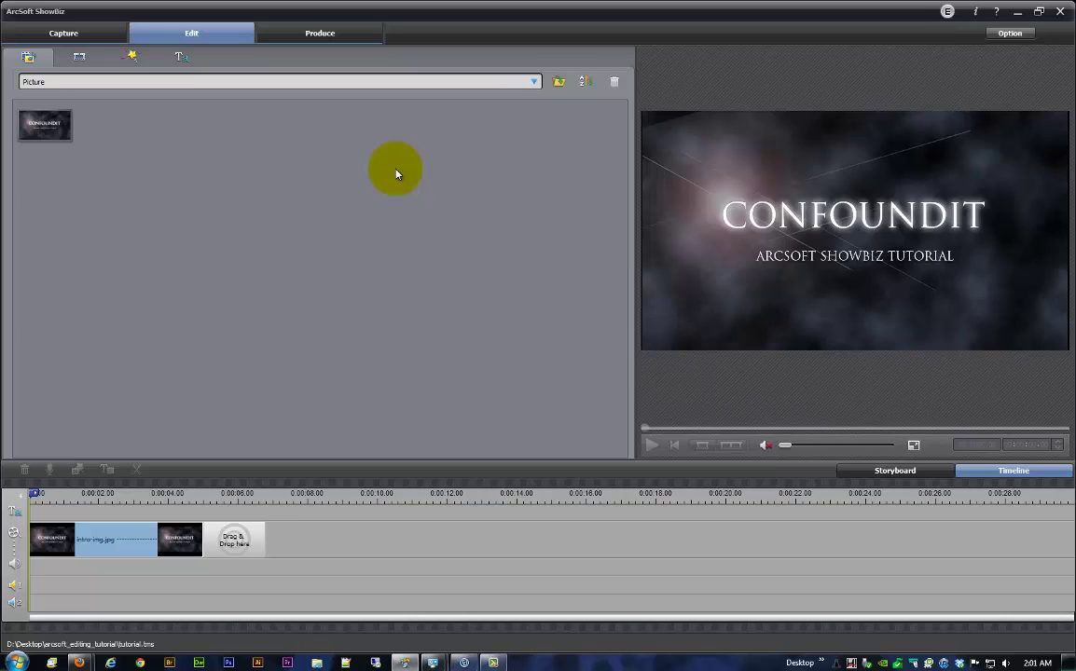
{"action": "left_click", "coordinate": [532, 81]}
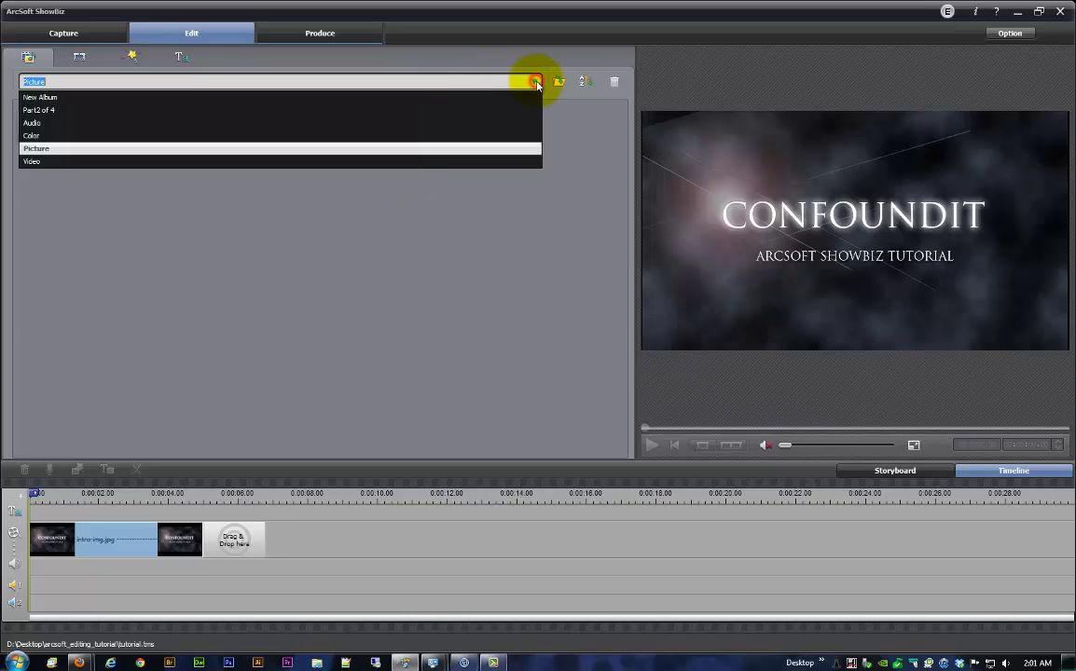
- Show the Part2 of 4 album again with its intro image, WAV and four captures
{"action": "left_click", "coordinate": [456, 112]}
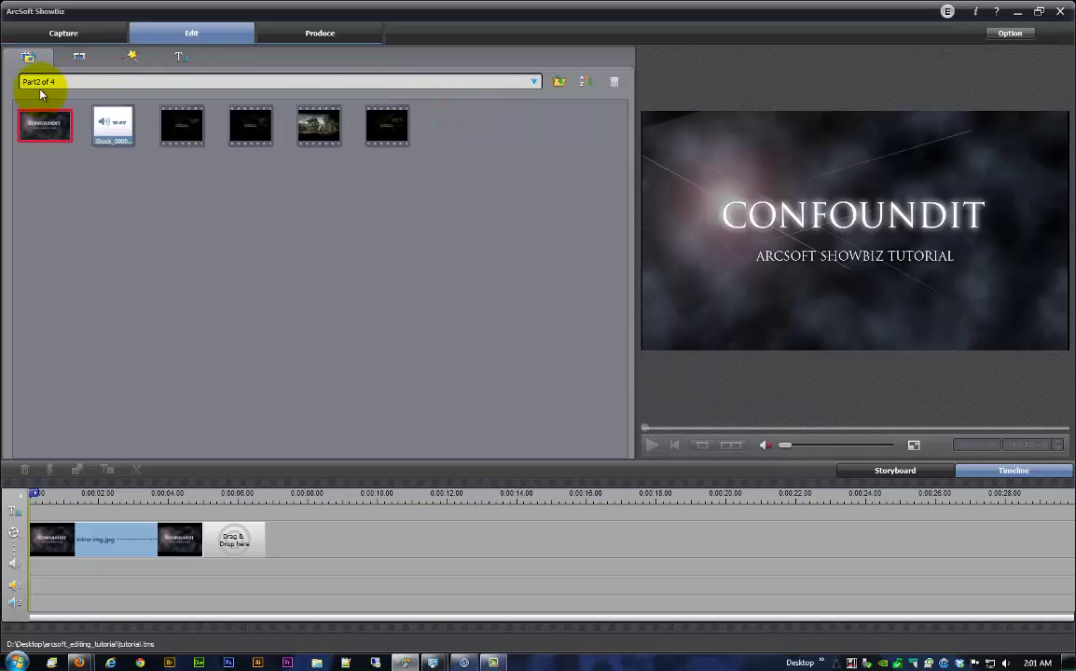